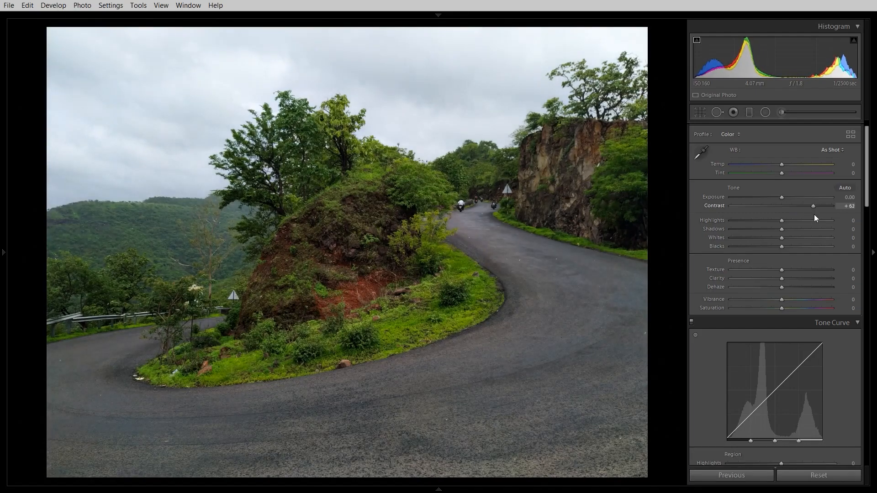
# Set the photo's Contrast to 0.
pyautogui.moveTo(814, 215); pyautogui.dragTo(782, 216)
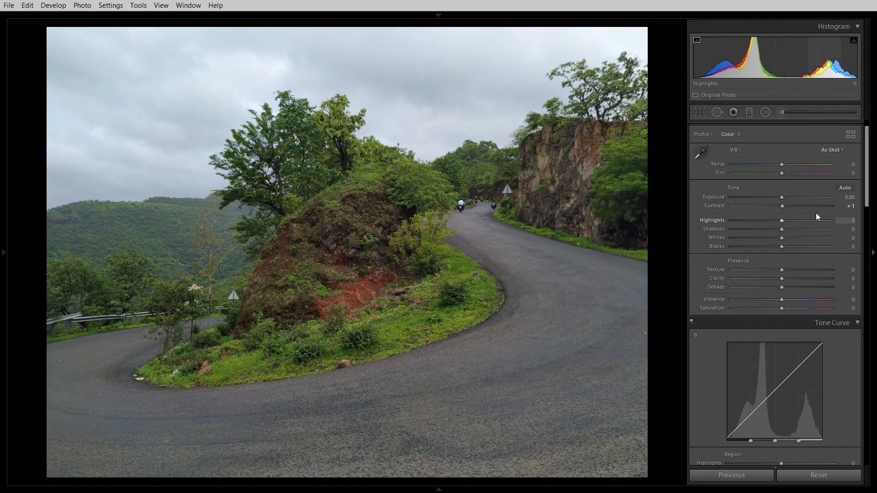
pyautogui.click(848, 206)
pyautogui.write('0')
pyautogui.press('Return')
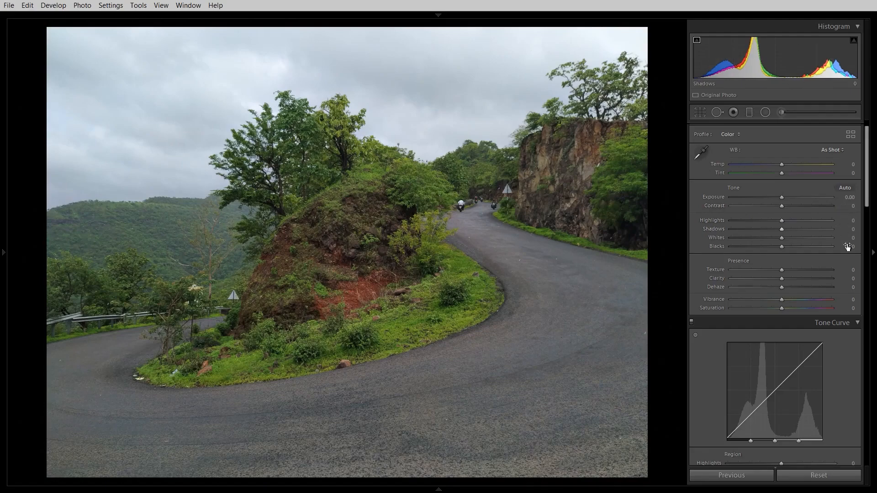
# Pull the tone curve's shadows region down to -45.
pyautogui.click(849, 324)
pyautogui.click(850, 325)
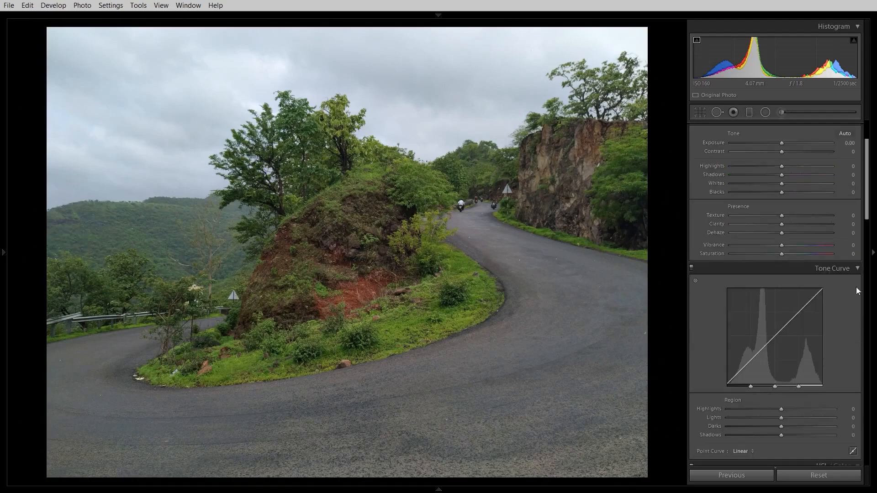
pyautogui.moveTo(866, 215); pyautogui.dragTo(865, 236)
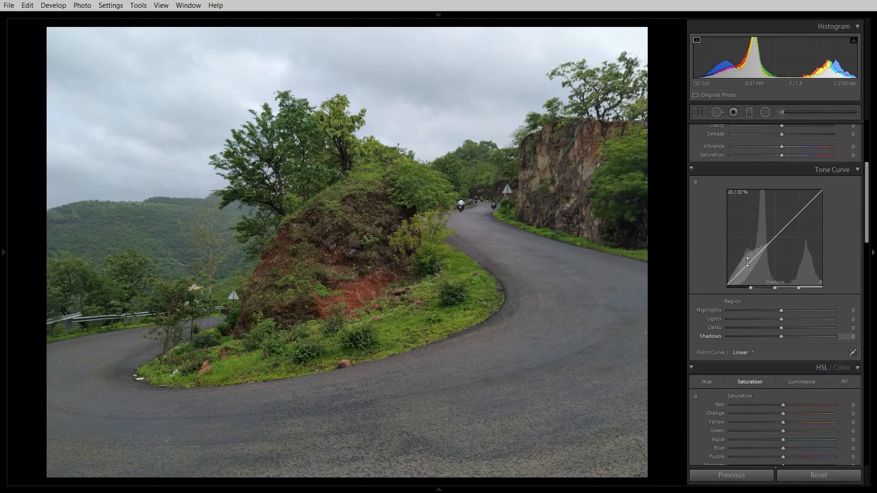
pyautogui.moveTo(744, 266); pyautogui.dragTo(750, 266)
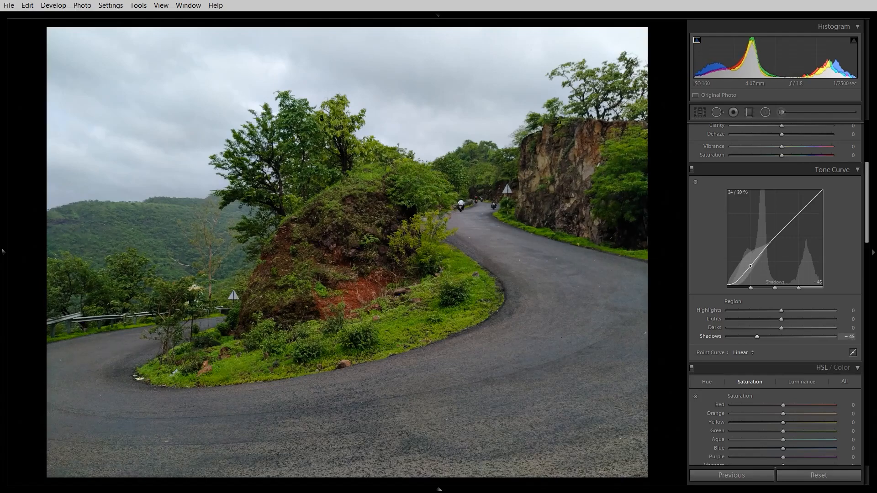
# Shape an S-curve on the tone curve: highlights +43, darks -21, lights +23.
pyautogui.moveTo(807, 207); pyautogui.dragTo(807, 198)
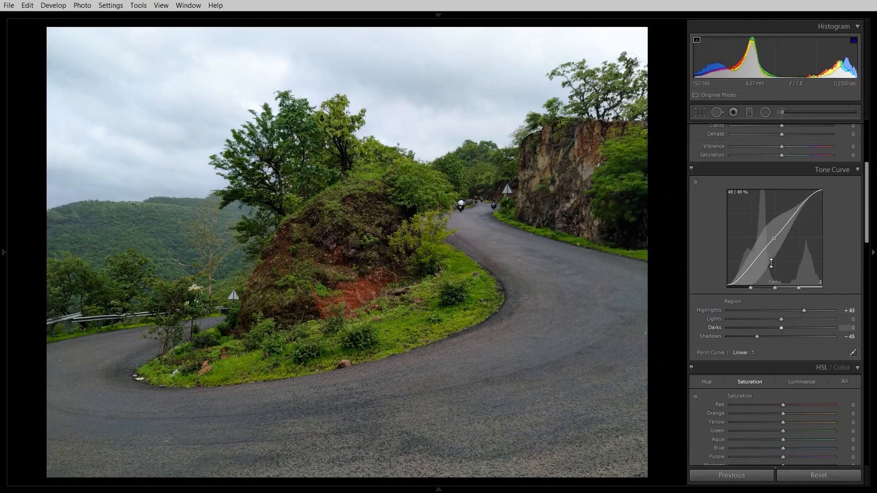
pyautogui.moveTo(759, 277); pyautogui.dragTo(757, 287)
pyautogui.moveTo(779, 239); pyautogui.dragTo(793, 211)
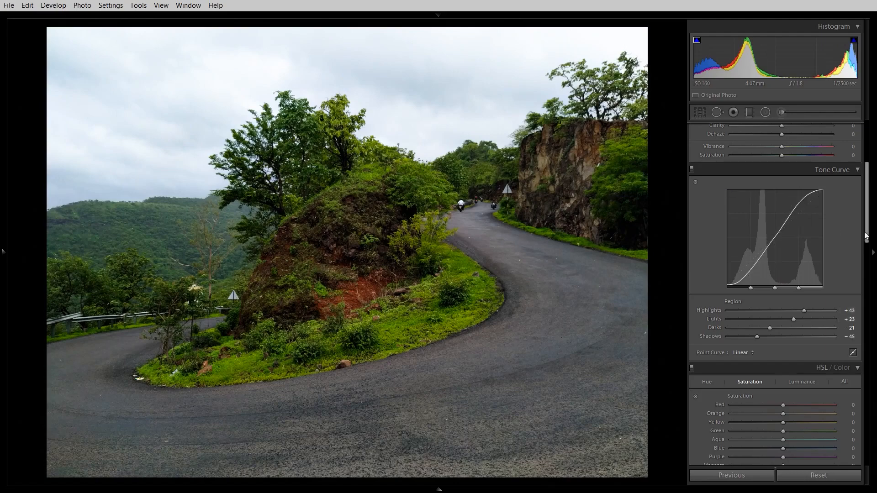
# Reset all develop adjustments to their defaults.
pyautogui.moveTo(867, 235); pyautogui.dragTo(860, 186)
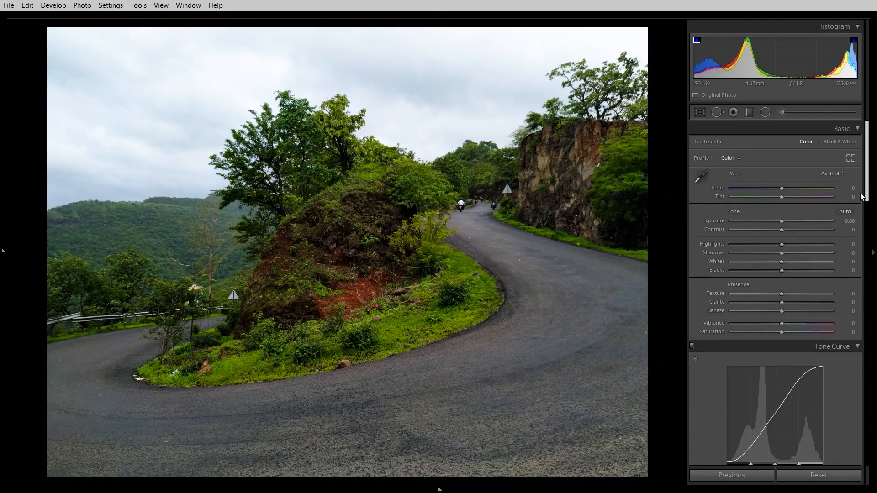
pyautogui.scroll(-1, 831, 196)
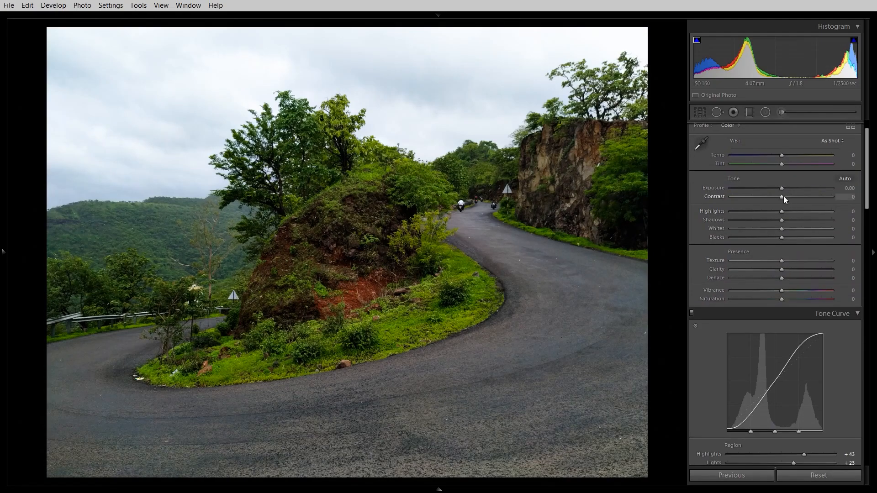
pyautogui.moveTo(783, 196)
pyautogui.mouseDown()
pyautogui.moveTo(843, 205)
pyautogui.moveTo(783, 205)
pyautogui.mouseUp()
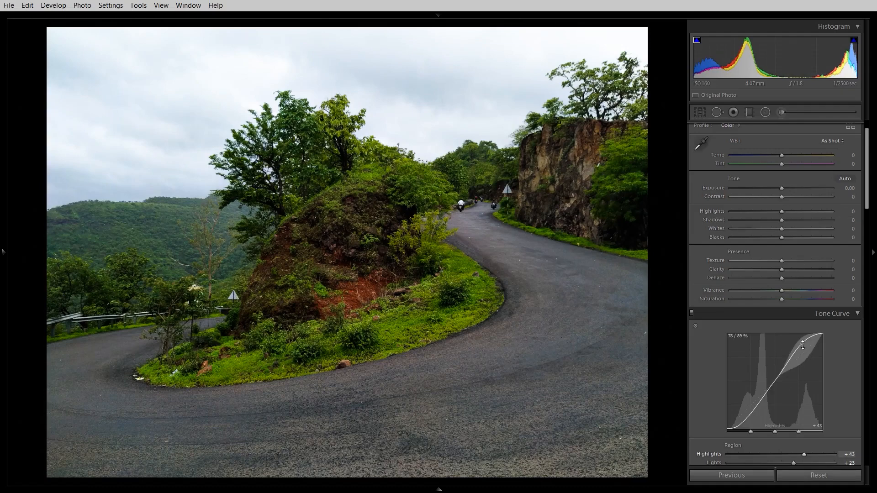
pyautogui.click(819, 475)
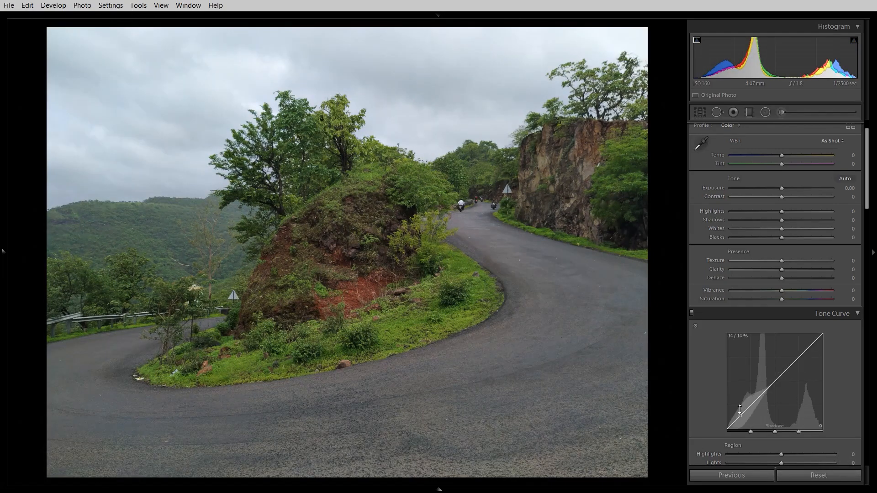
# Raise the tone curve's shadows to +82 and drop its highlights to -100, then reset the photo.
pyautogui.moveTo(741, 415); pyautogui.dragTo(741, 407)
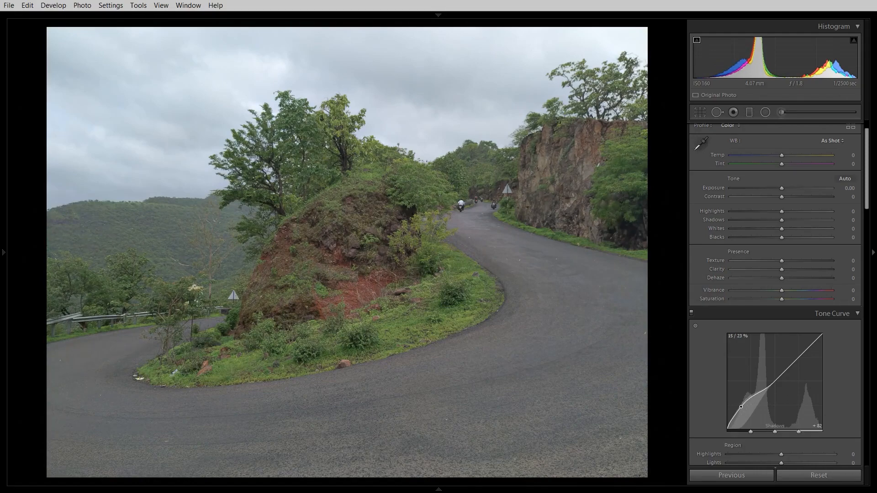
pyautogui.moveTo(804, 352); pyautogui.dragTo(804, 365)
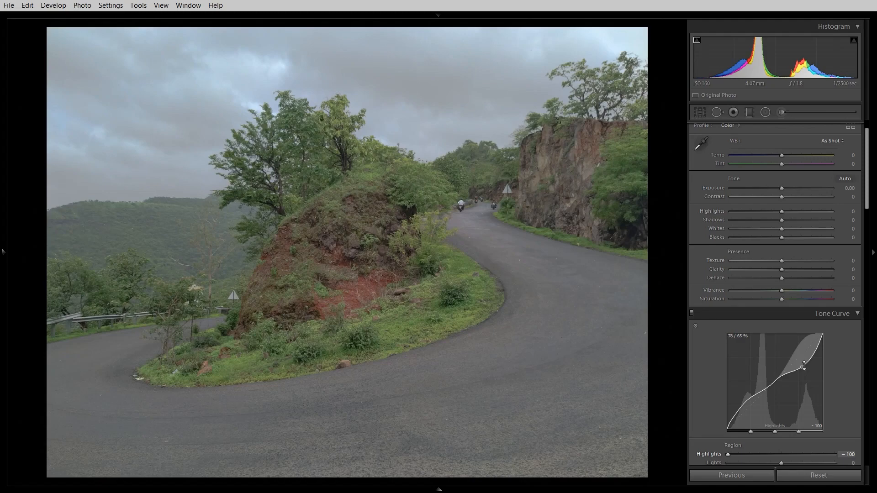
pyautogui.click(817, 475)
# Raise the tone curve's darks to +67 and undo that change.
pyautogui.moveTo(774, 385); pyautogui.dragTo(772, 373)
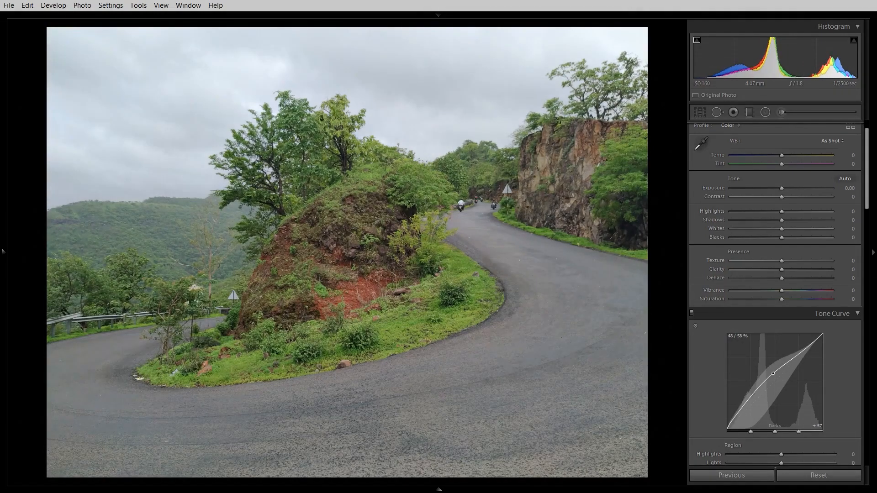
pyautogui.hotkey('ctrl', 'z')
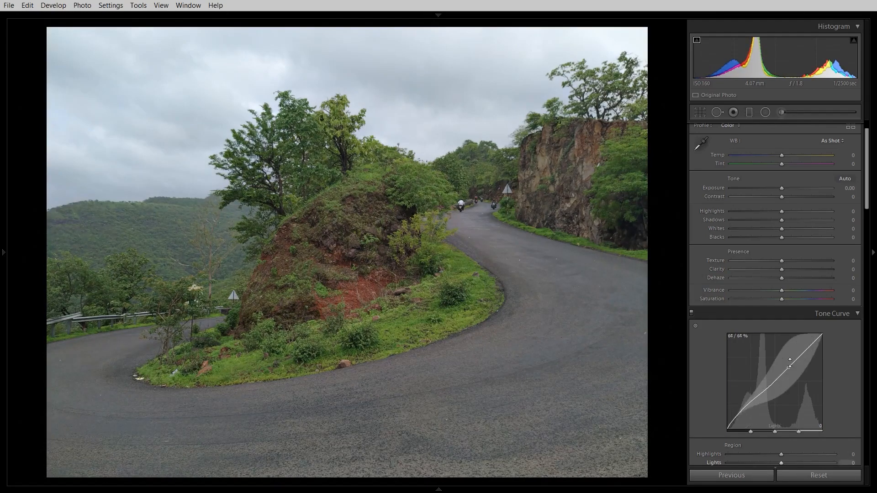
# Lower the tone curve's highlights to -42 and undo the recent curve edits.
pyautogui.moveTo(807, 350); pyautogui.dragTo(806, 355)
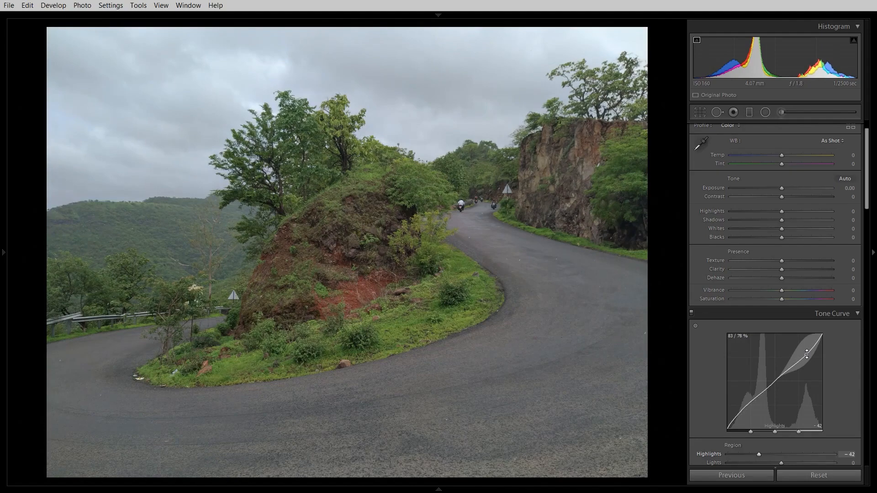
pyautogui.hotkey('ctrl', 'z')
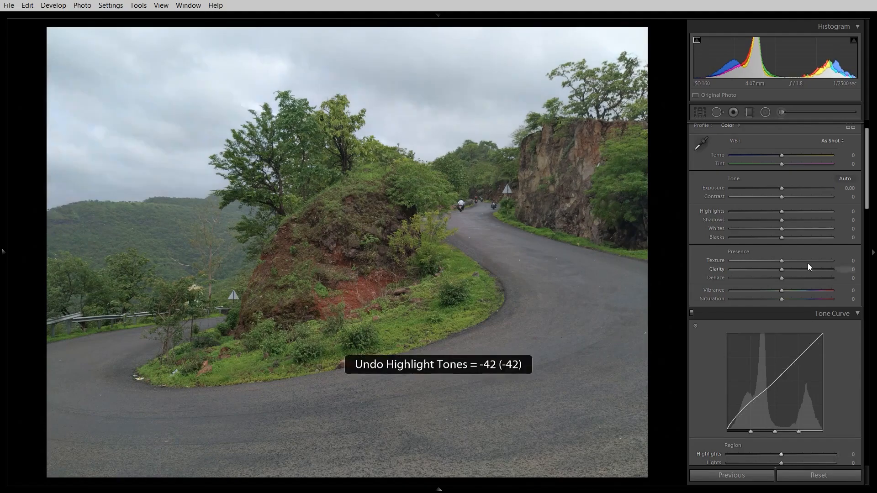
pyautogui.hotkey('ctrl', 'z')
pyautogui.moveTo(780, 196)
pyautogui.mouseDown()
pyautogui.moveTo(752, 198)
pyautogui.moveTo(780, 207)
pyautogui.mouseUp()
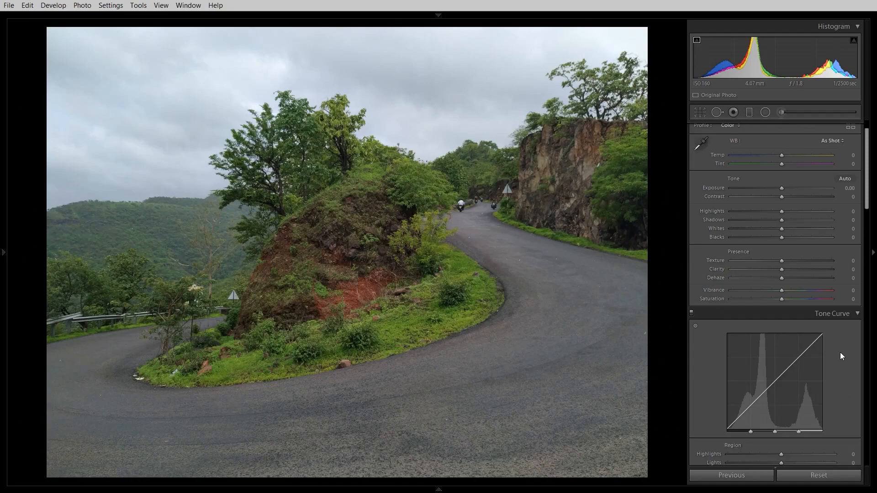
# Set the tone curve region sliders to Highlights +55, Lights +34 and Darks -44.
pyautogui.scroll(-3, 868, 206)
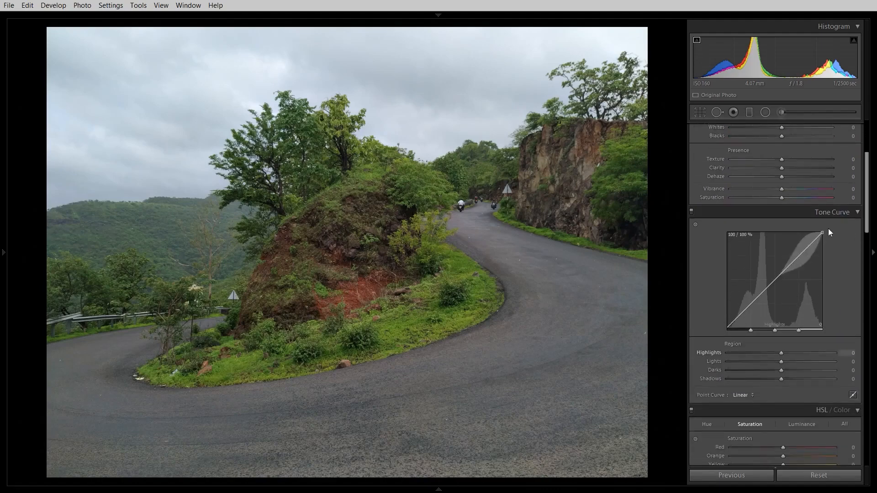
pyautogui.click(857, 213)
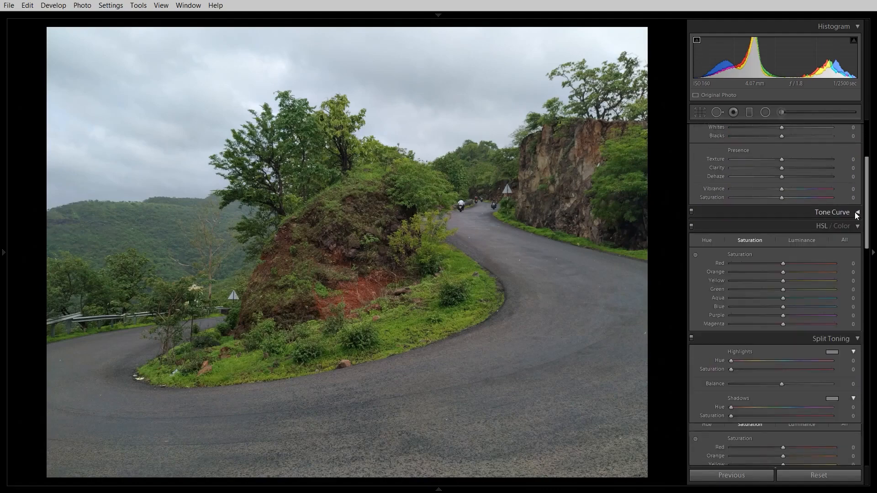
pyautogui.click(856, 213)
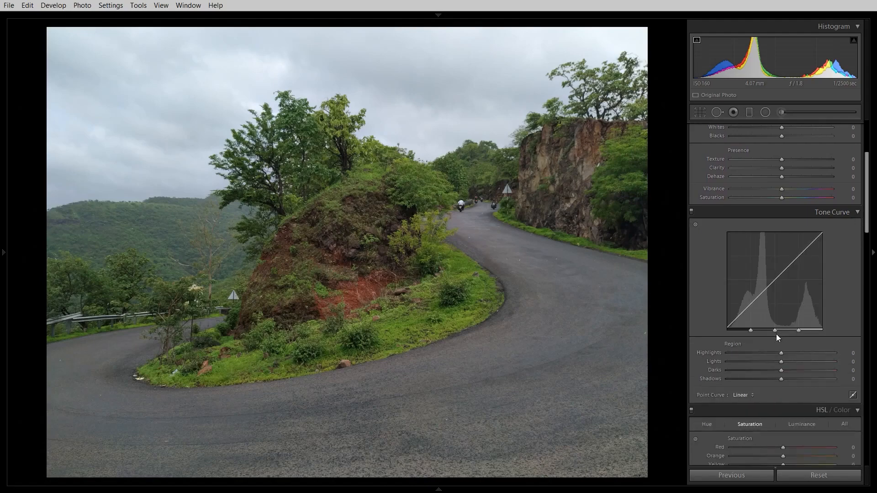
pyautogui.moveTo(782, 362); pyautogui.dragTo(759, 374)
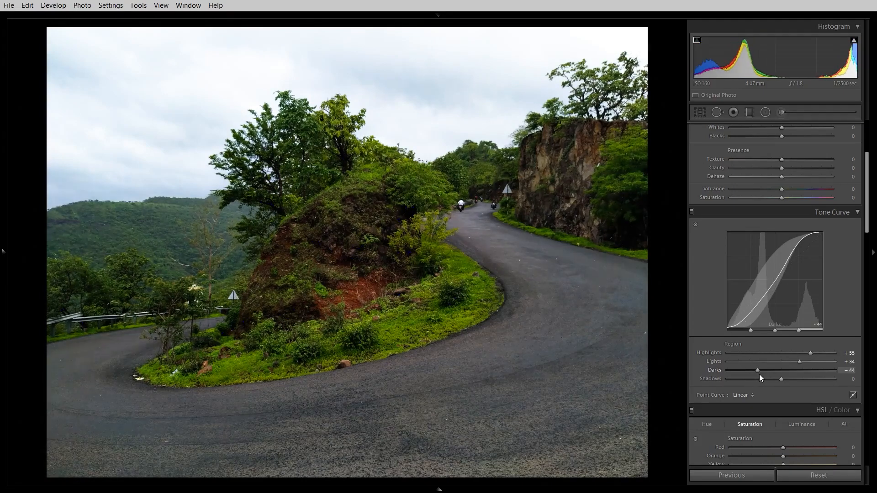
# Set the tone curve's Highlights to +56 and Shadows to -21.
pyautogui.moveTo(810, 352); pyautogui.dragTo(749, 379)
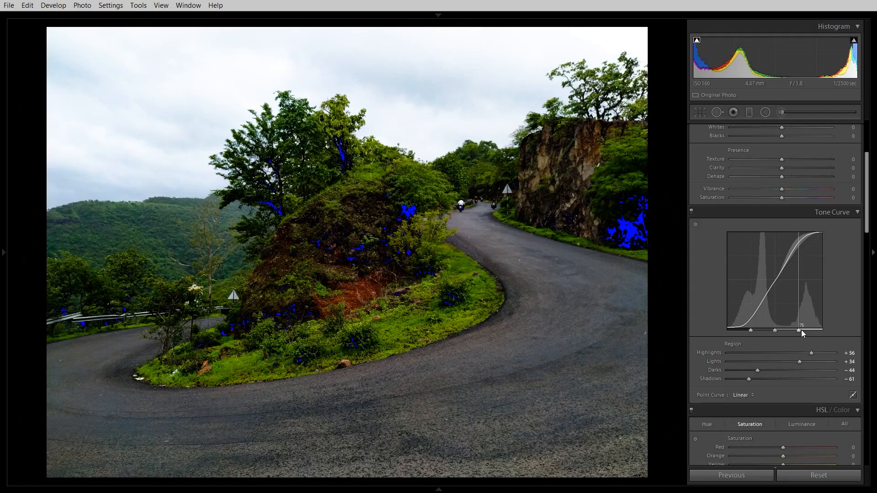
pyautogui.moveTo(748, 379); pyautogui.dragTo(769, 382)
pyautogui.moveTo(750, 316); pyautogui.dragTo(751, 316)
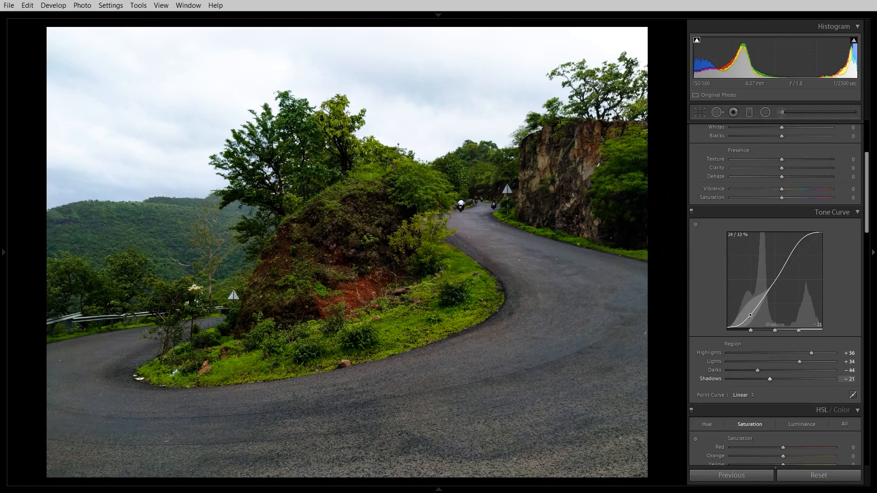
# Reset all develop adjustments to defaults and toggle the side panels off and back on.
pyautogui.click(818, 474)
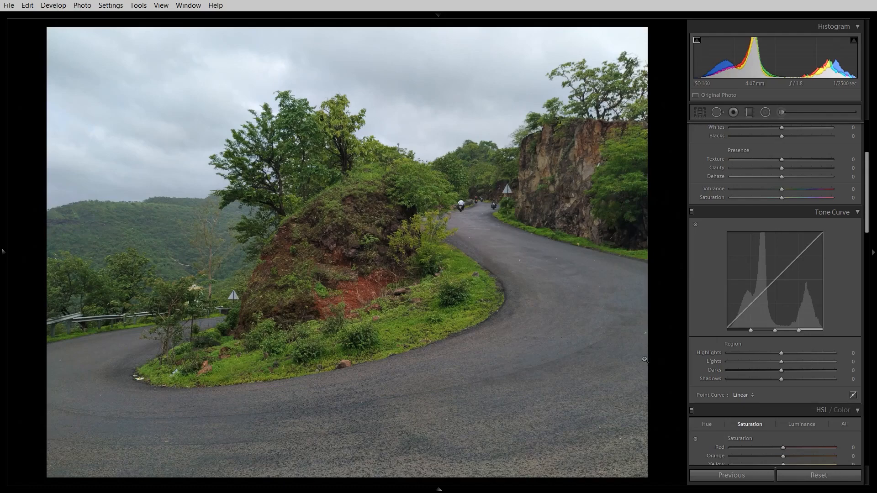
pyautogui.hotkey('shift', 'Tab')
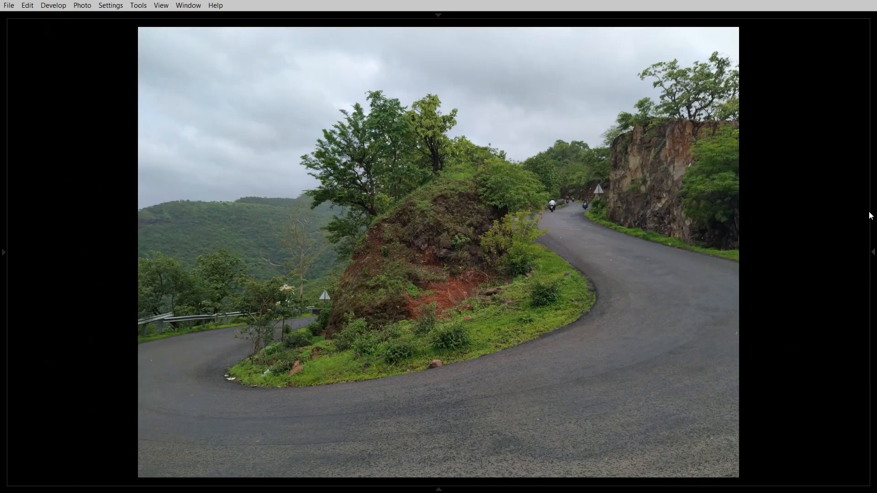
pyautogui.click(871, 257)
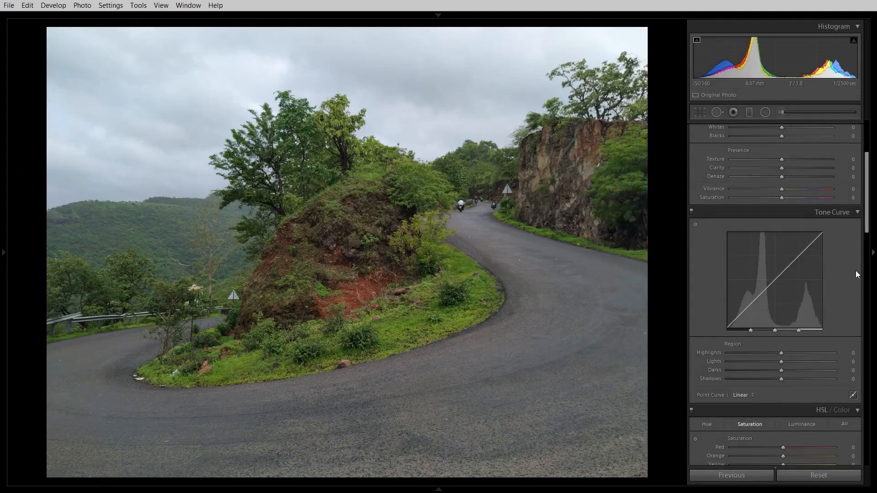
# Open the Hue section of the HSL / Color panel.
pyautogui.moveTo(869, 235); pyautogui.dragTo(873, 269)
pyautogui.moveTo(875, 234); pyautogui.dragTo(875, 255)
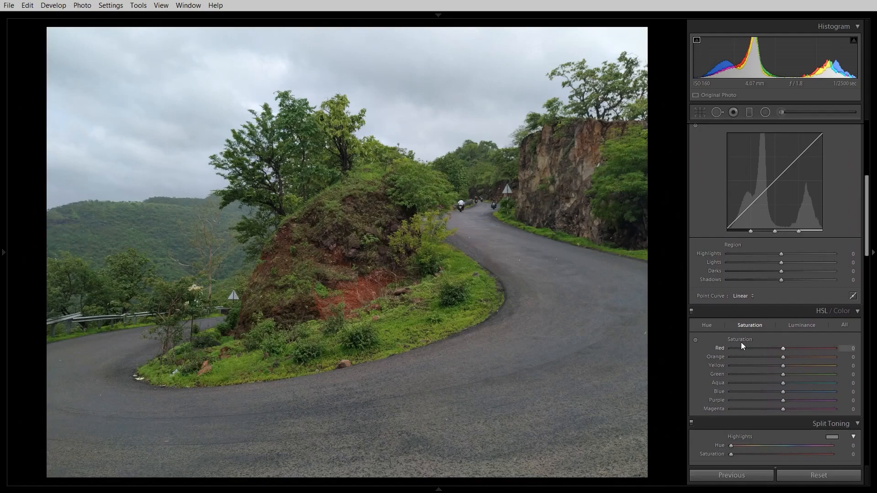
pyautogui.click(708, 325)
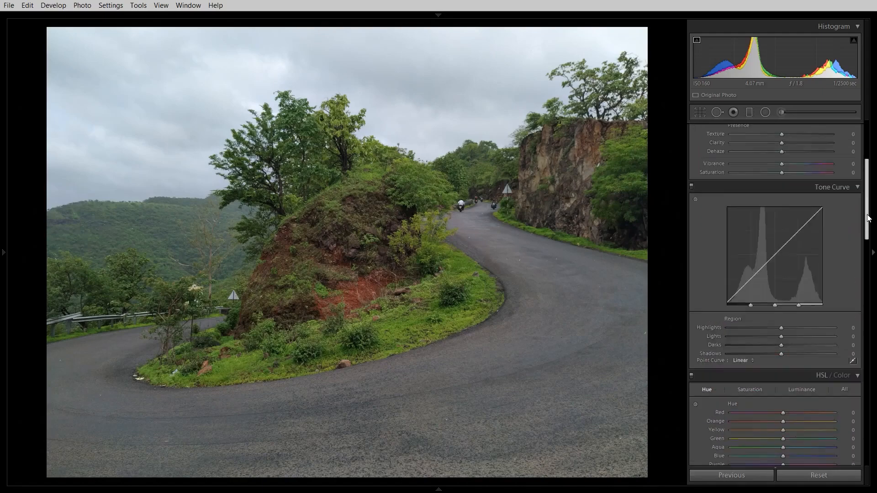